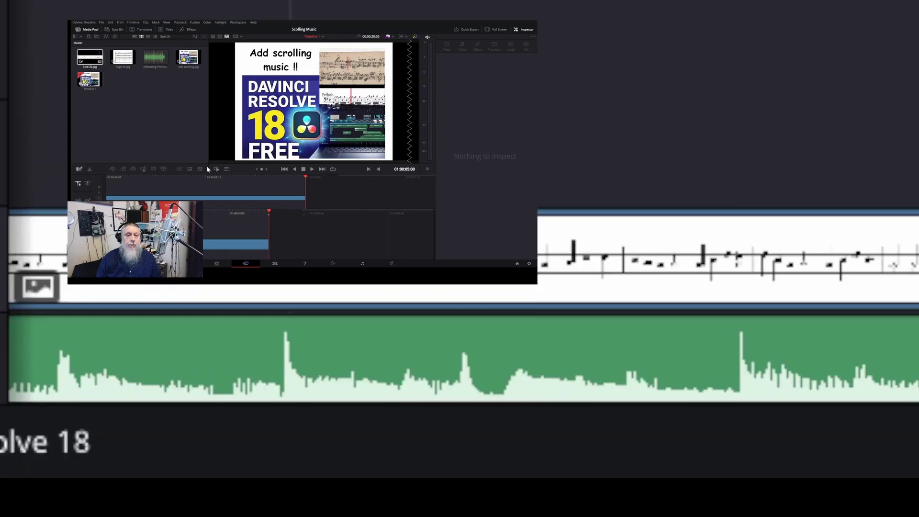
# Step: Append Line 20.jpg to the end of Timeline 1, after the existing clip
pyautogui.click(216, 169)
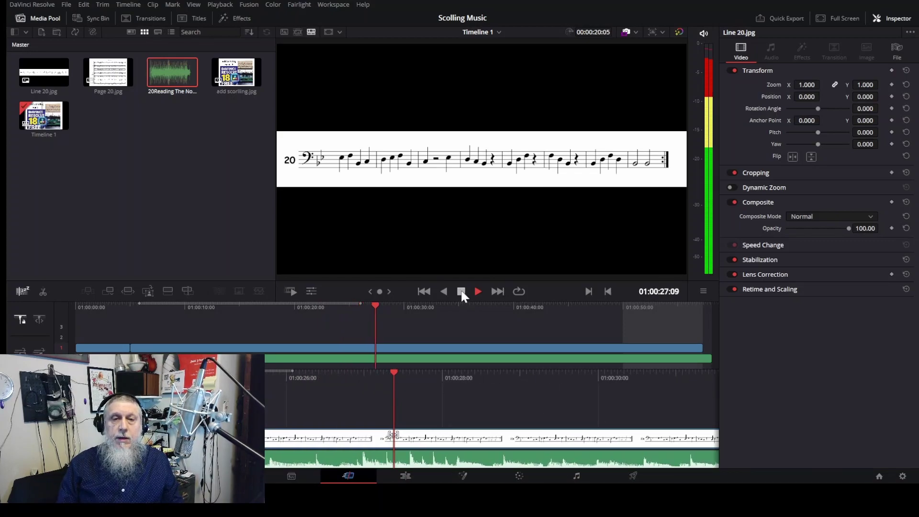
# Step: Blade the Line 20.jpg clip at about 01:00:28:04
pyautogui.click(461, 291)
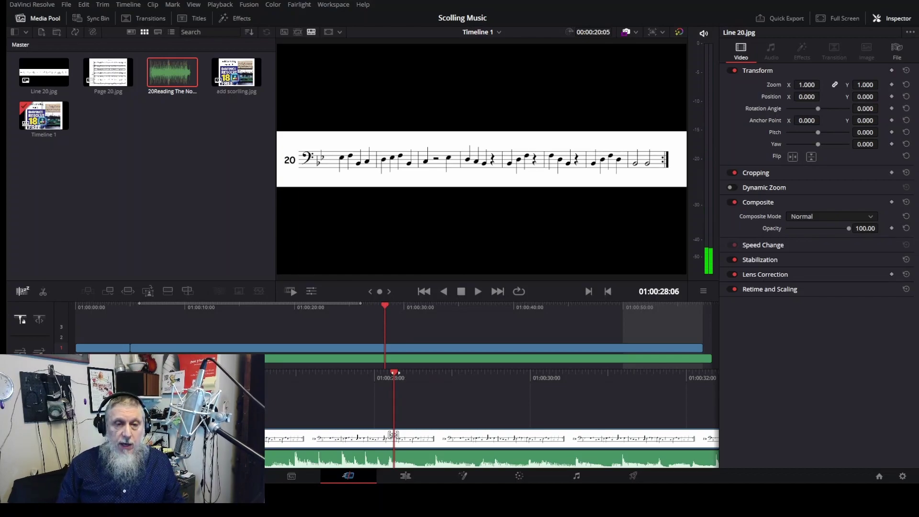
pyautogui.moveTo(398, 373); pyautogui.dragTo(404, 369)
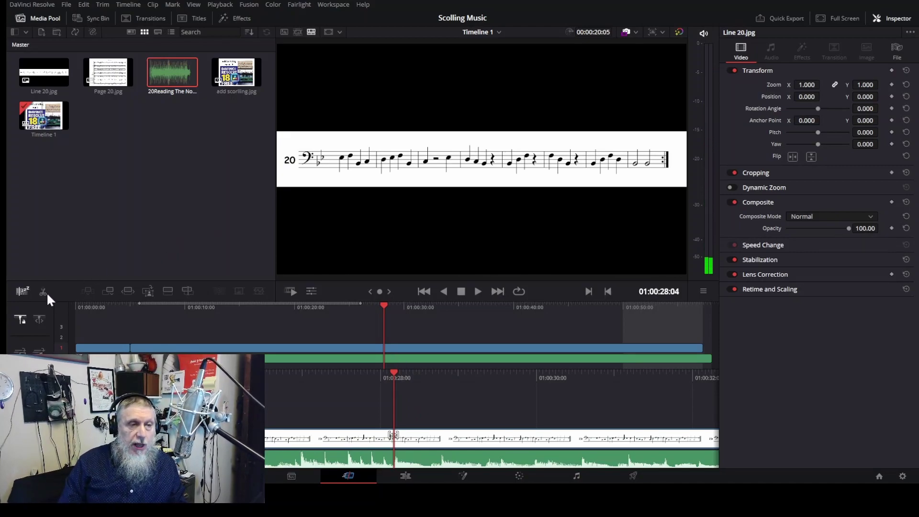
pyautogui.click(352, 436)
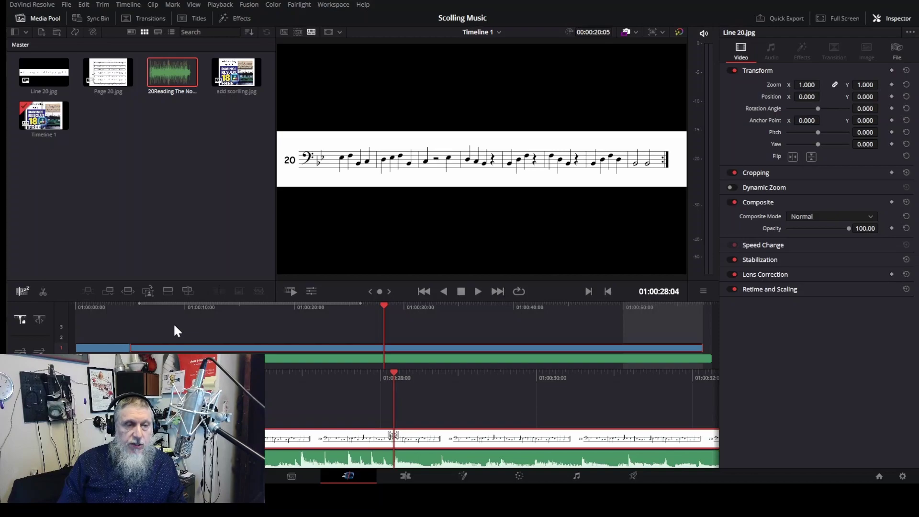
pyautogui.click(43, 292)
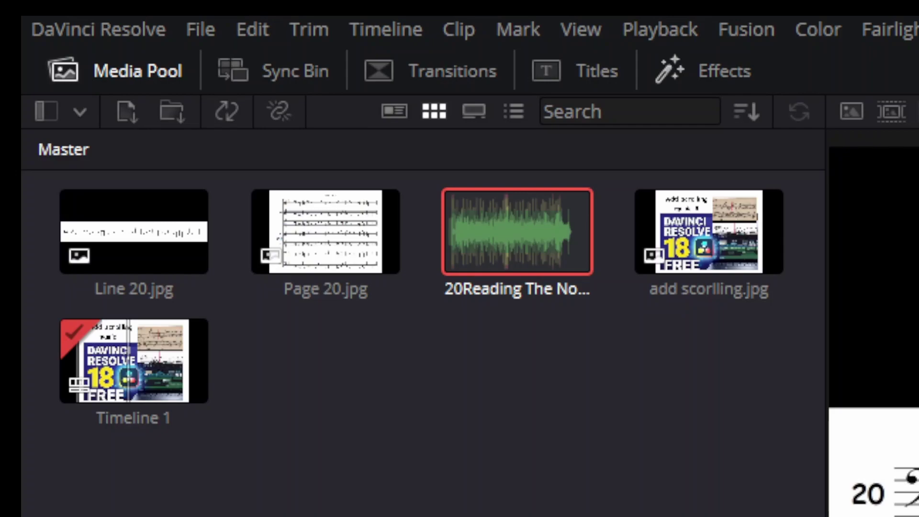
# Step: Drag a Solid Color generator onto track V2 above the music clip
pyautogui.click(718, 84)
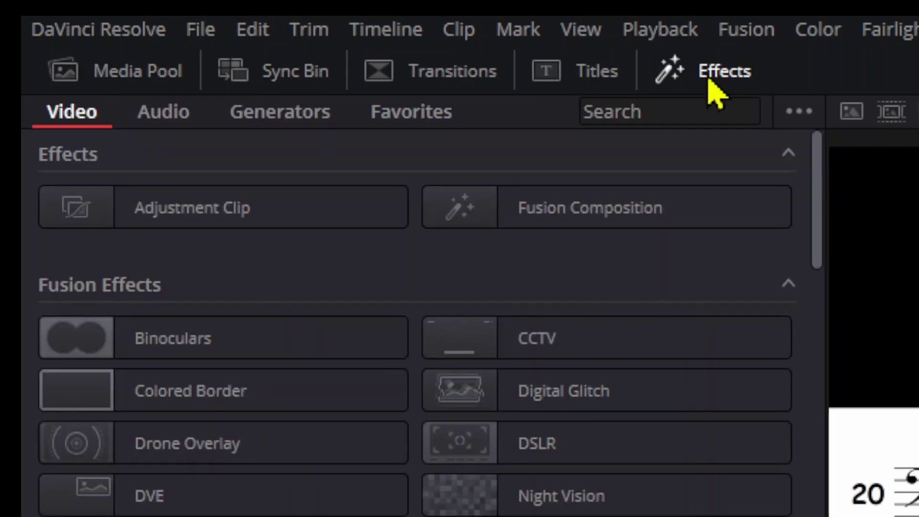
pyautogui.click(309, 125)
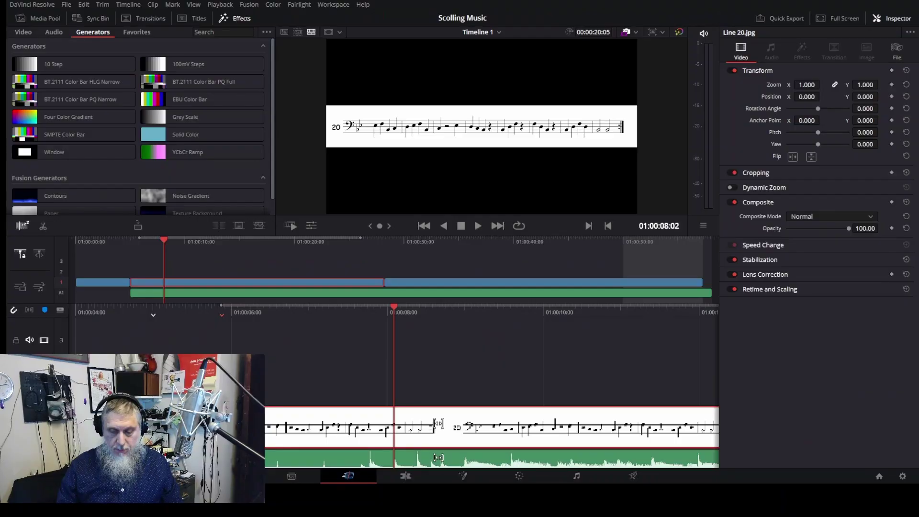
pyautogui.moveTo(192, 134); pyautogui.dragTo(700, 286)
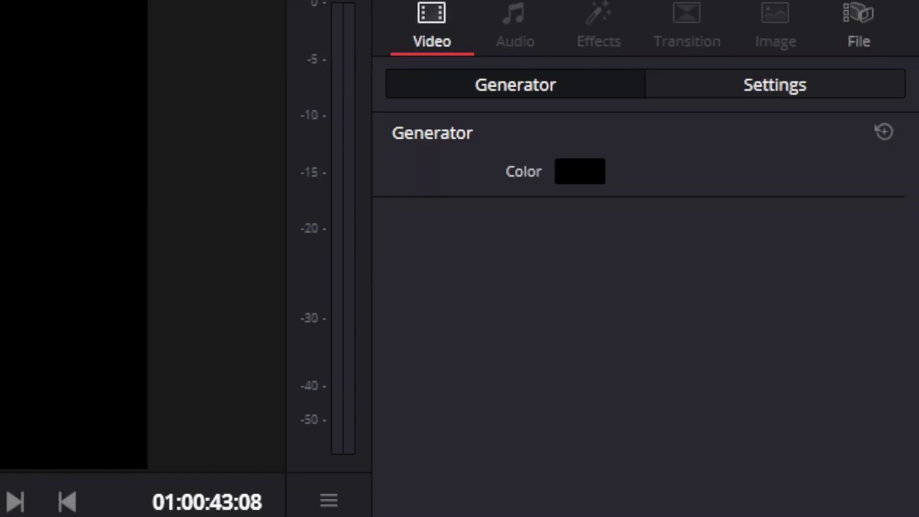
# Step: Set the Solid Color opacity to about 34 and crop all four sides into a thin strip
pyautogui.click(764, 101)
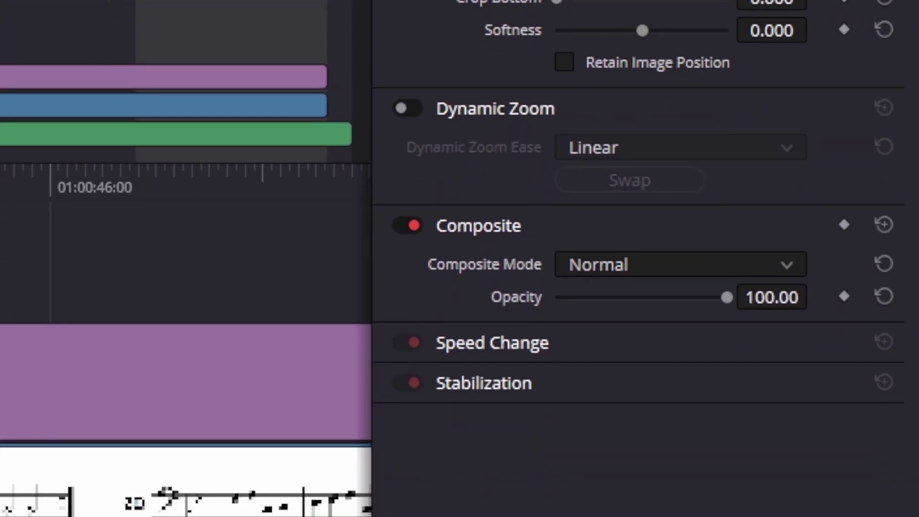
pyautogui.moveTo(726, 297); pyautogui.dragTo(614, 297)
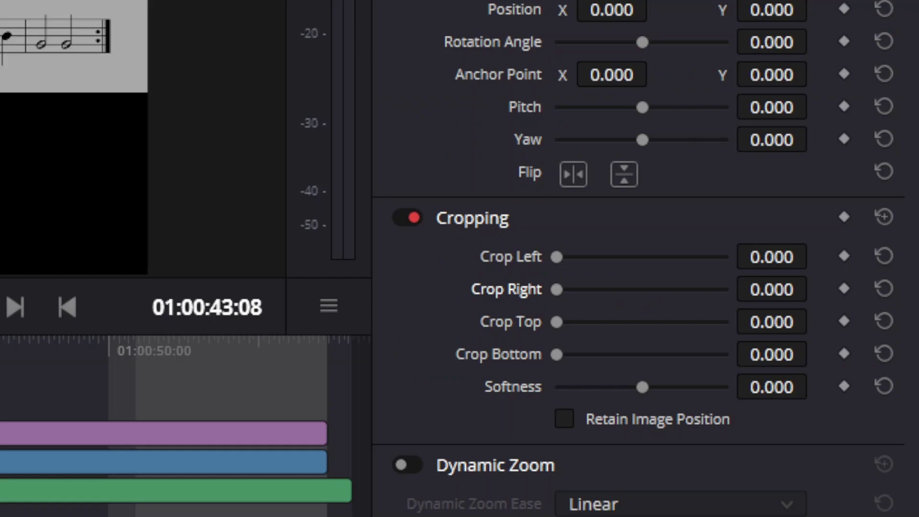
pyautogui.moveTo(556, 257); pyautogui.dragTo(639, 265)
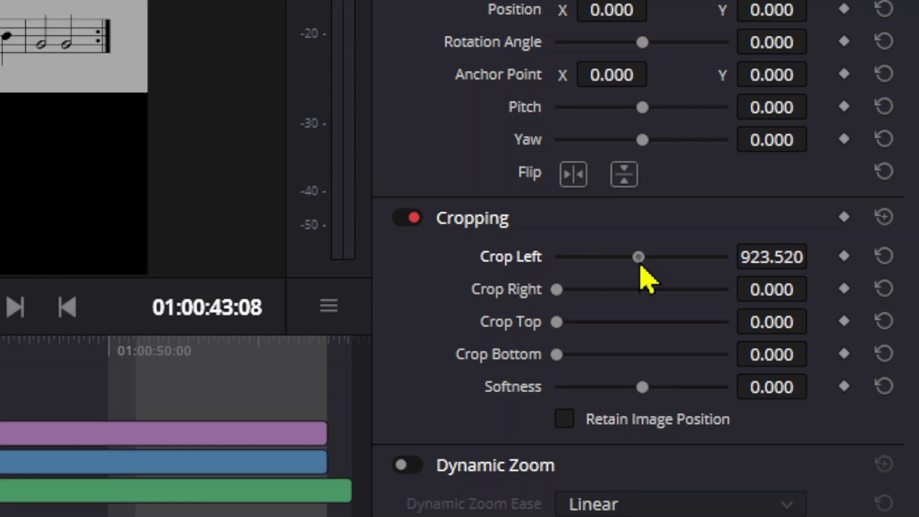
pyautogui.moveTo(558, 290); pyautogui.dragTo(644, 297)
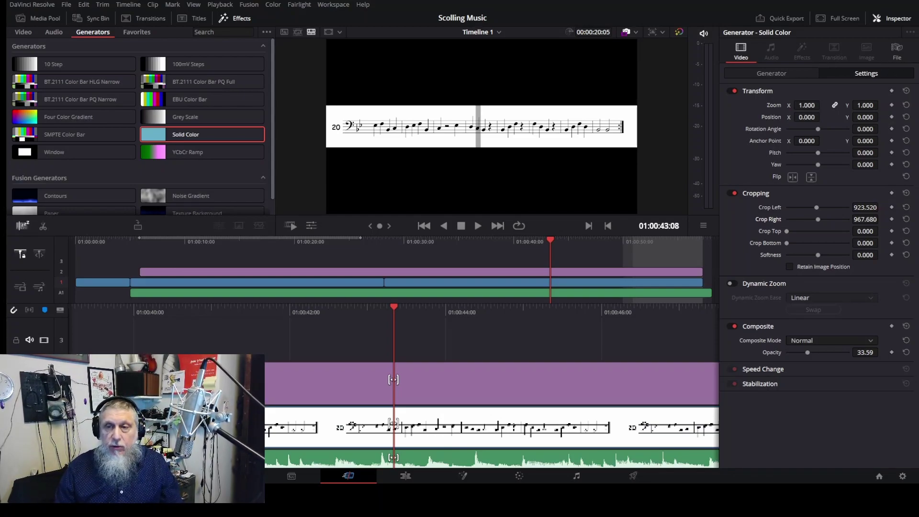
pyautogui.moveTo(786, 231); pyautogui.dragTo(811, 232)
pyautogui.moveTo(789, 243); pyautogui.dragTo(815, 248)
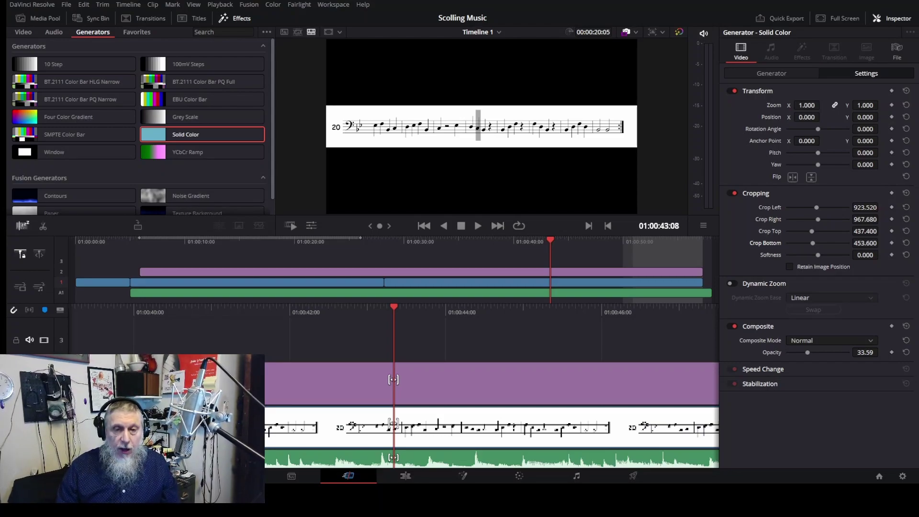
pyautogui.click(442, 426)
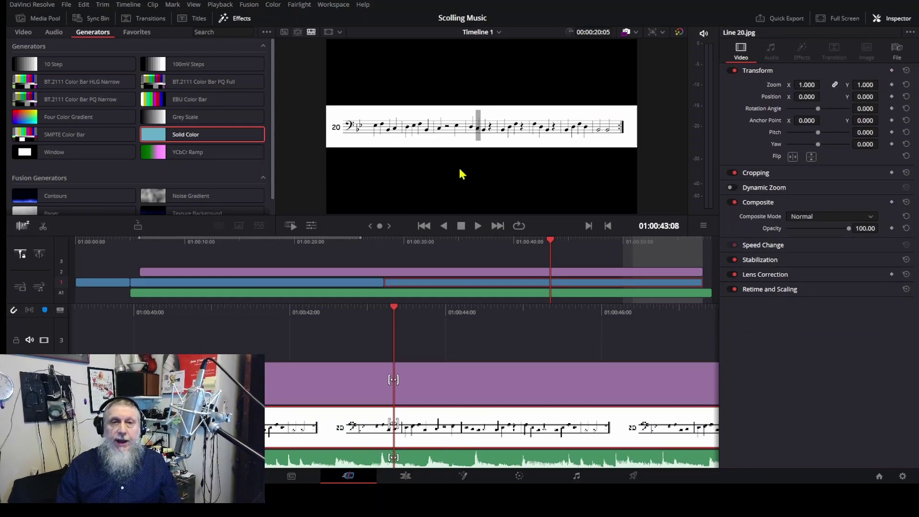
# Step: Stretch Line 20.jpg vertically with the Transform overlay until Zoom Y reads 1.425
pyautogui.click(312, 227)
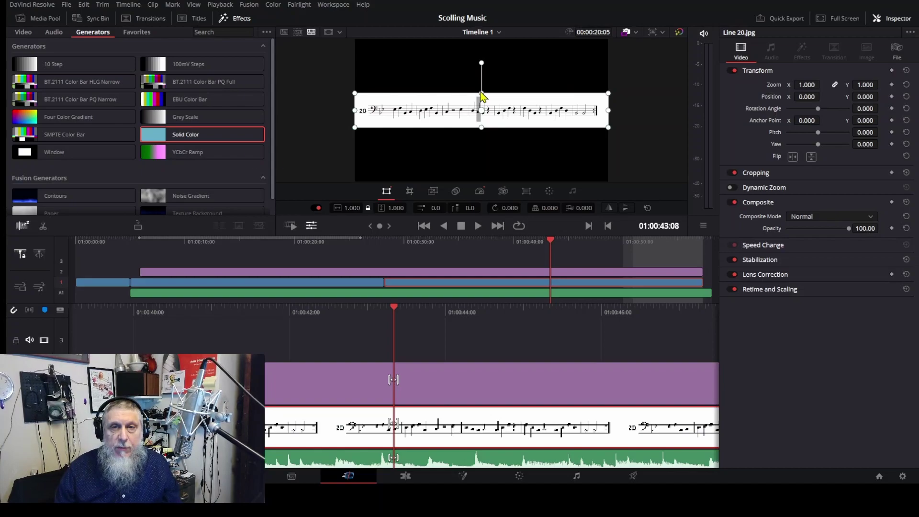
pyautogui.moveTo(482, 95); pyautogui.dragTo(482, 86)
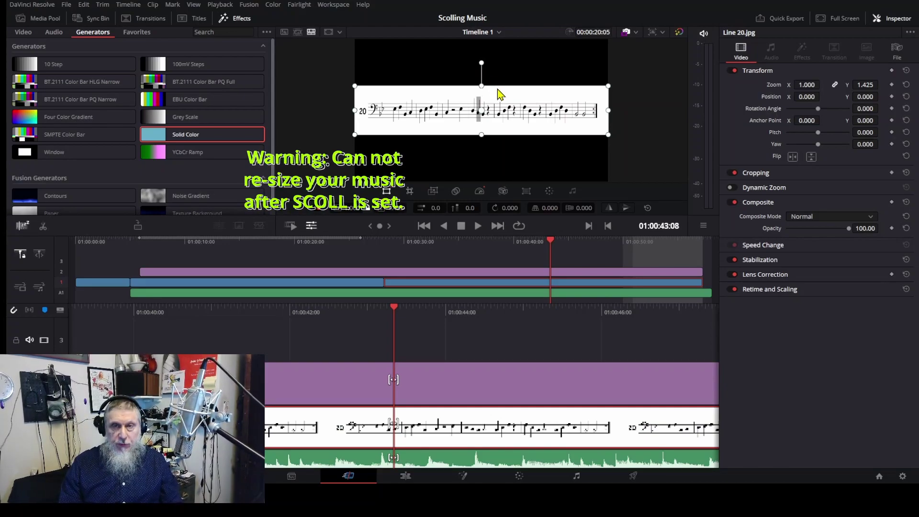
pyautogui.click(755, 172)
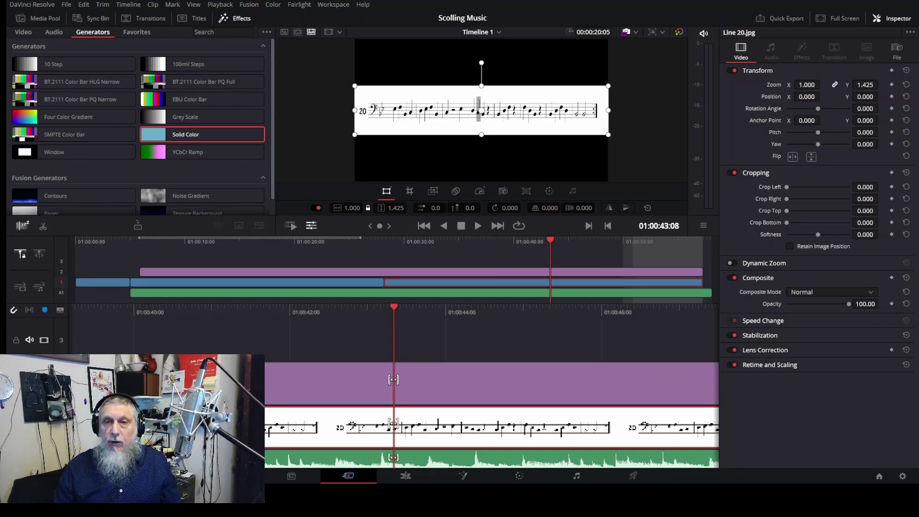
pyautogui.click(565, 387)
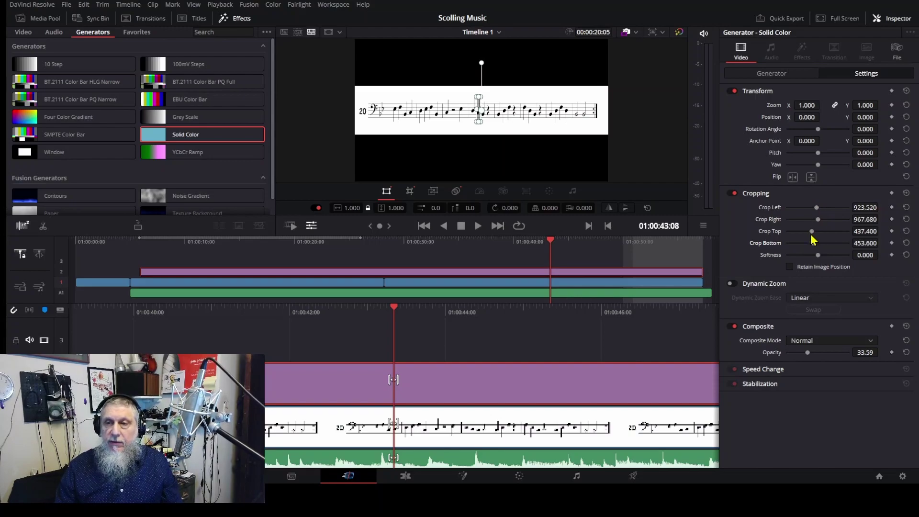
# Step: Crop the gray bar's top to fit the staff and set its Position X to -33
pyautogui.moveTo(812, 231); pyautogui.dragTo(811, 244)
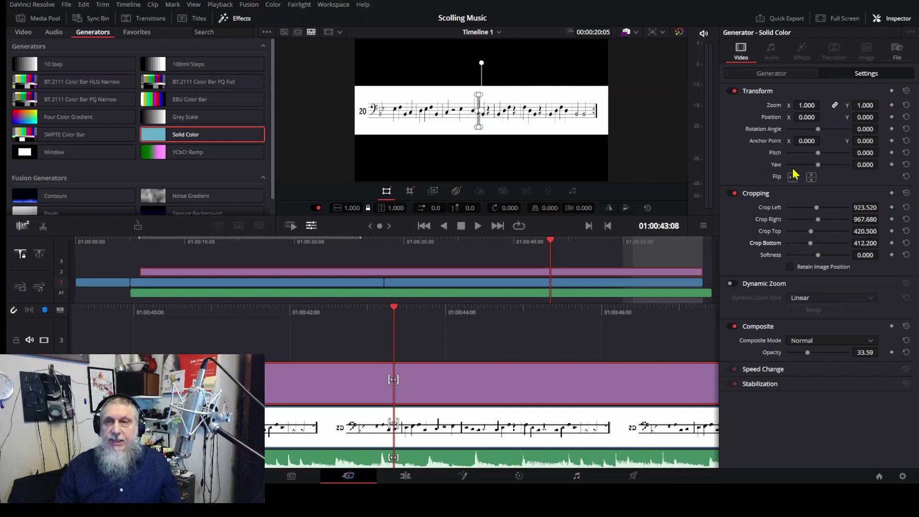
pyautogui.moveTo(807, 118); pyautogui.dragTo(823, 117)
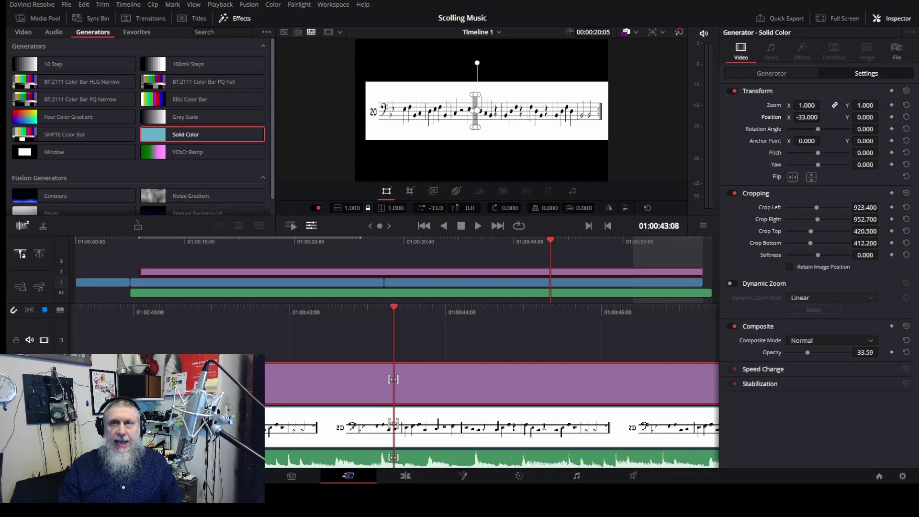
# Step: Split the Solid Color bar clip at about 01:00:28:04
pyautogui.moveTo(472, 260); pyautogui.dragTo(383, 263)
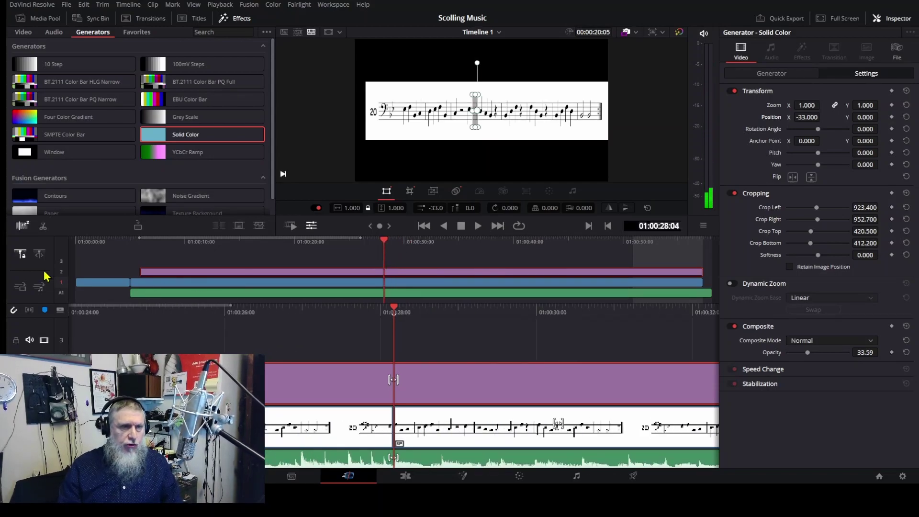
pyautogui.hotkey('ctrl', 'b')
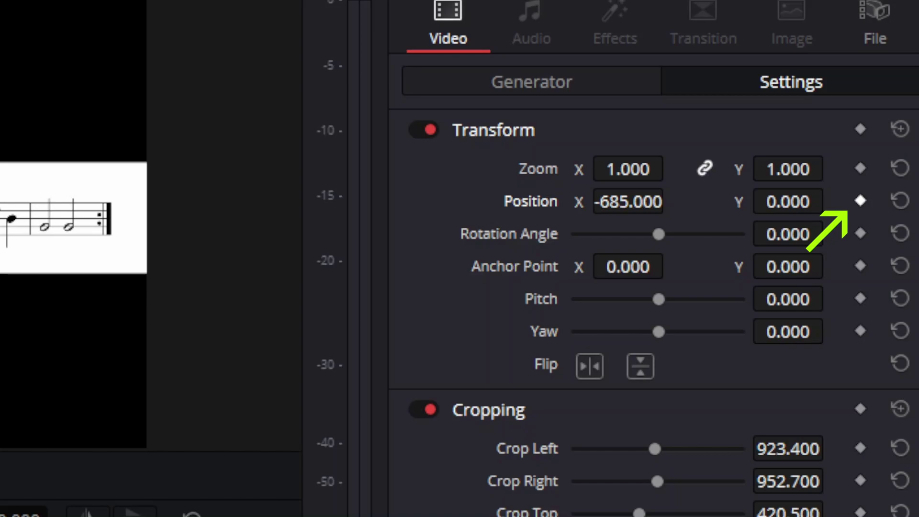
# Step: Keyframe the bar's Position at the clip start, then at a later frame at X 843
pyautogui.click(860, 201)
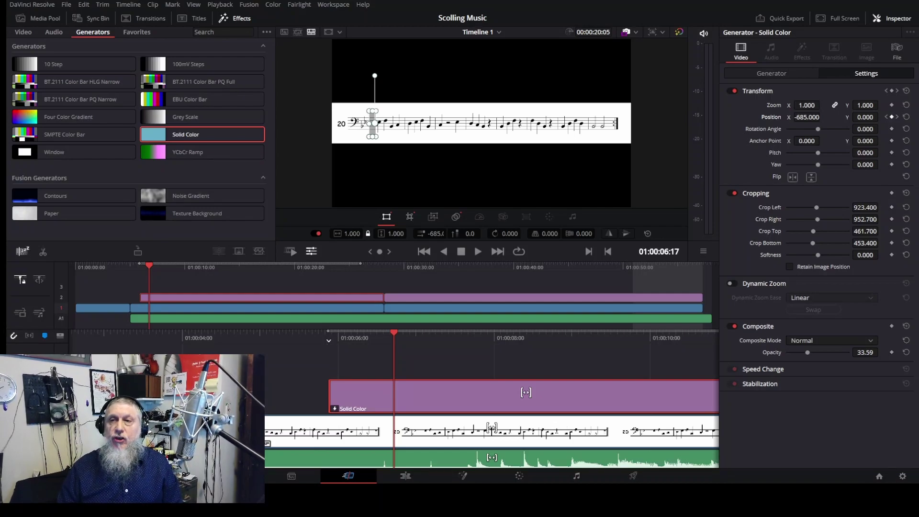
pyautogui.click(892, 117)
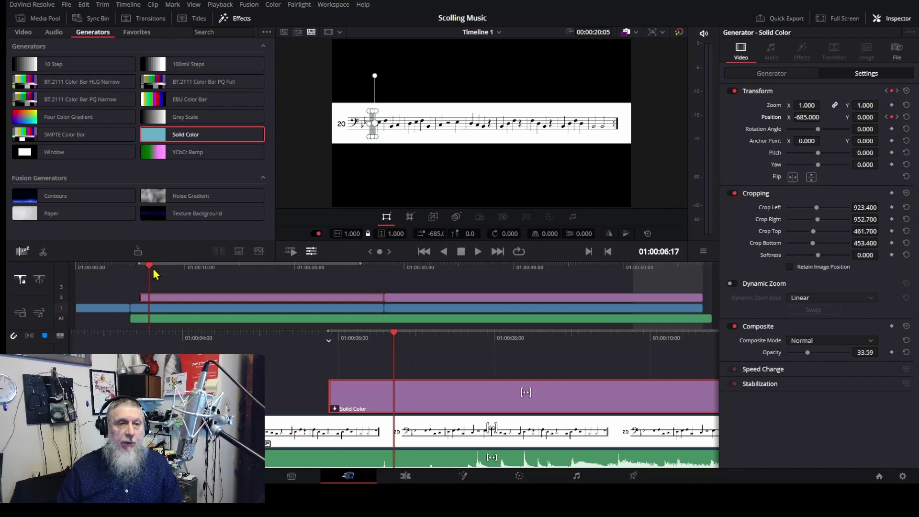
pyautogui.moveTo(150, 269); pyautogui.dragTo(383, 289)
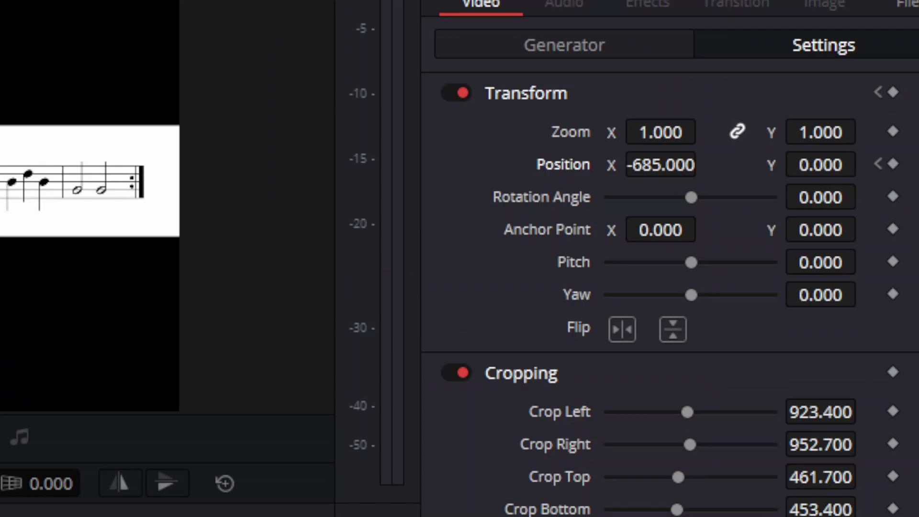
pyautogui.moveTo(703, 163); pyautogui.dragTo(704, 163)
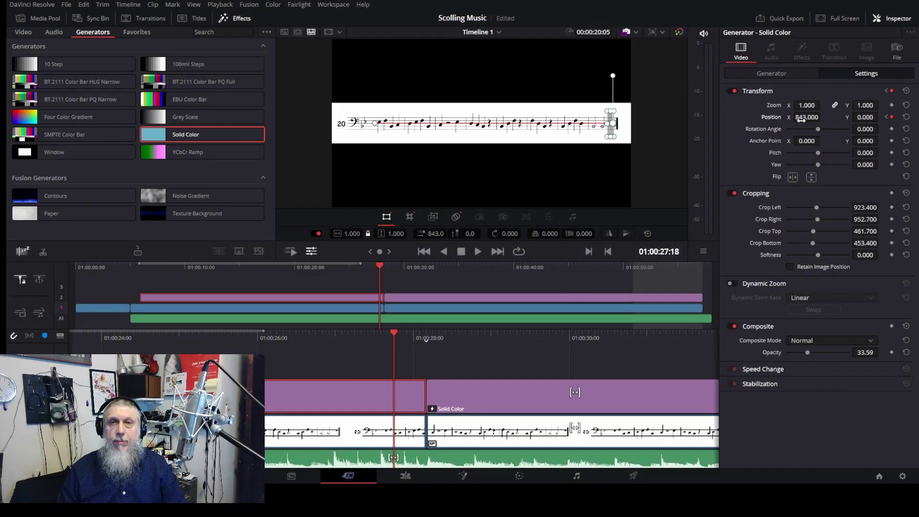
# Step: Scrub back through the clip, enlarge the viewer and play the gray bar's slide
pyautogui.moveTo(648, 170); pyautogui.dragTo(661, 165)
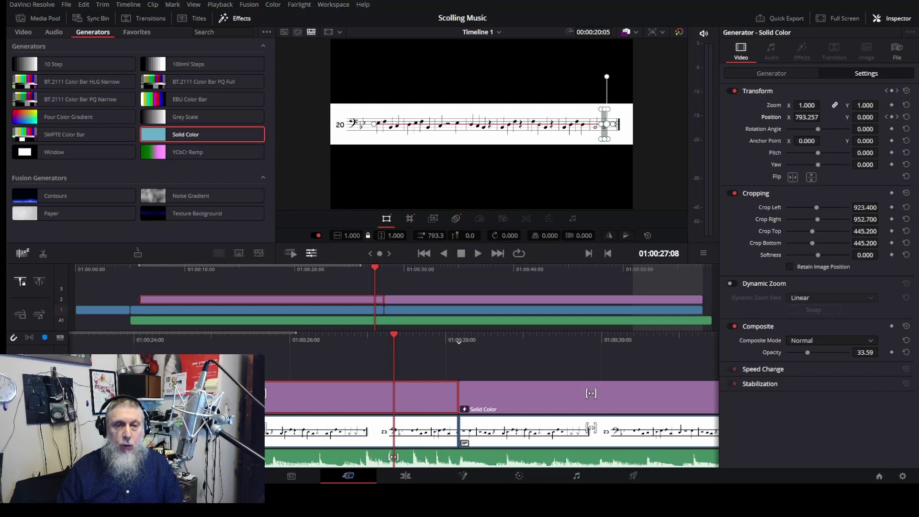
pyautogui.moveTo(458, 342); pyautogui.dragTo(721, 300)
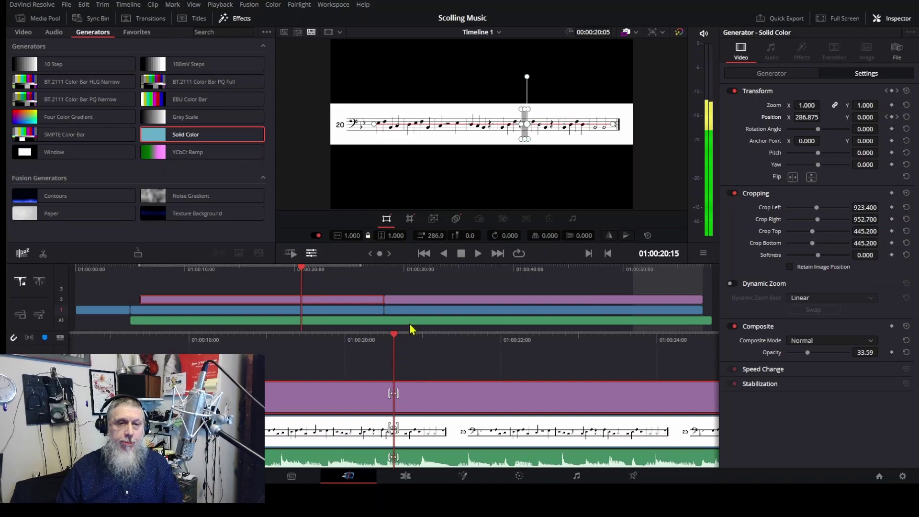
pyautogui.moveTo(297, 277); pyautogui.dragTo(161, 287)
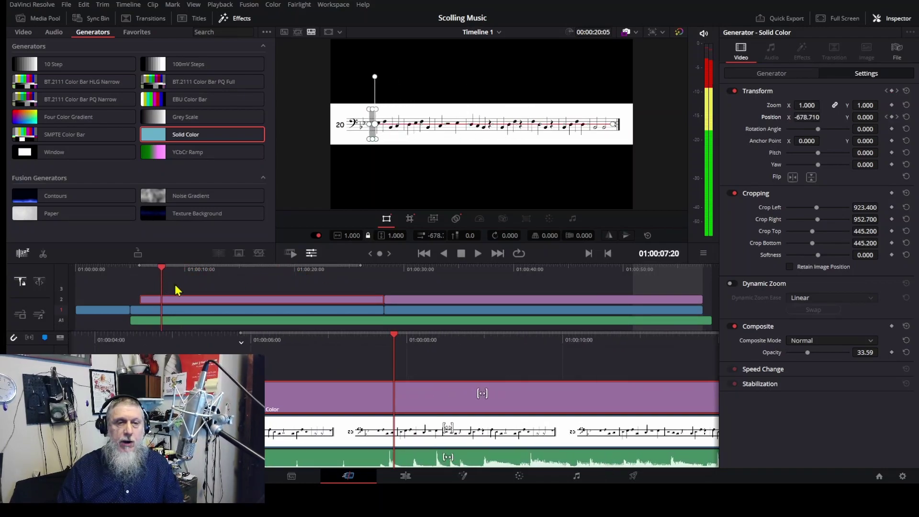
pyautogui.moveTo(479, 262); pyautogui.dragTo(478, 282)
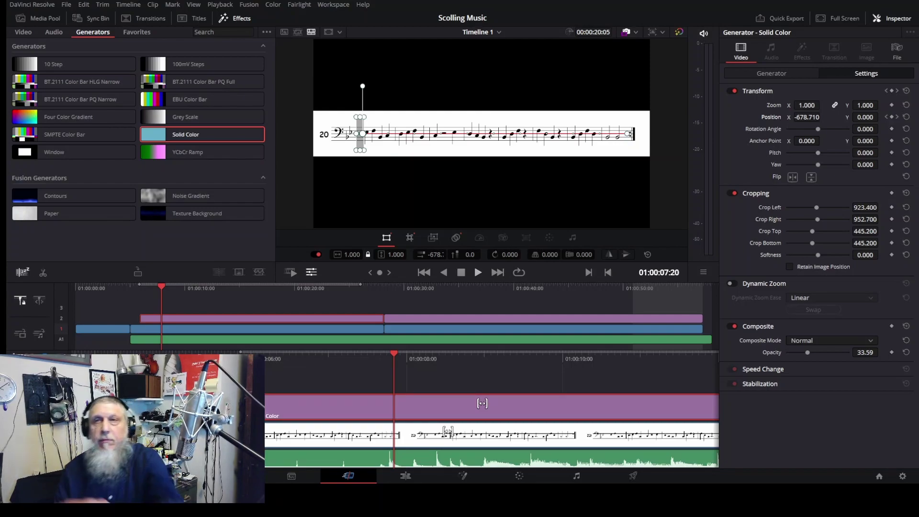
pyautogui.click(478, 272)
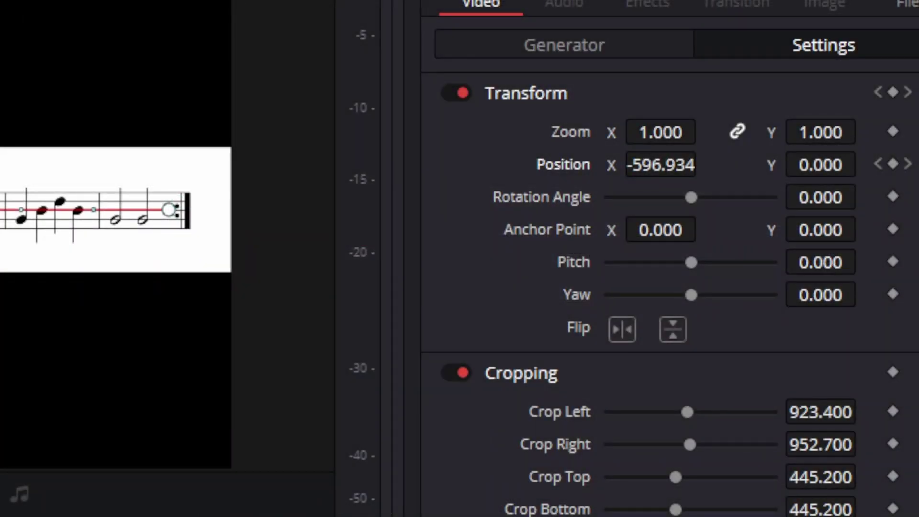
# Step: Keyframe the bar at Position X -659.934, then play and pause the sweep
pyautogui.moveTo(706, 165); pyautogui.dragTo(701, 165)
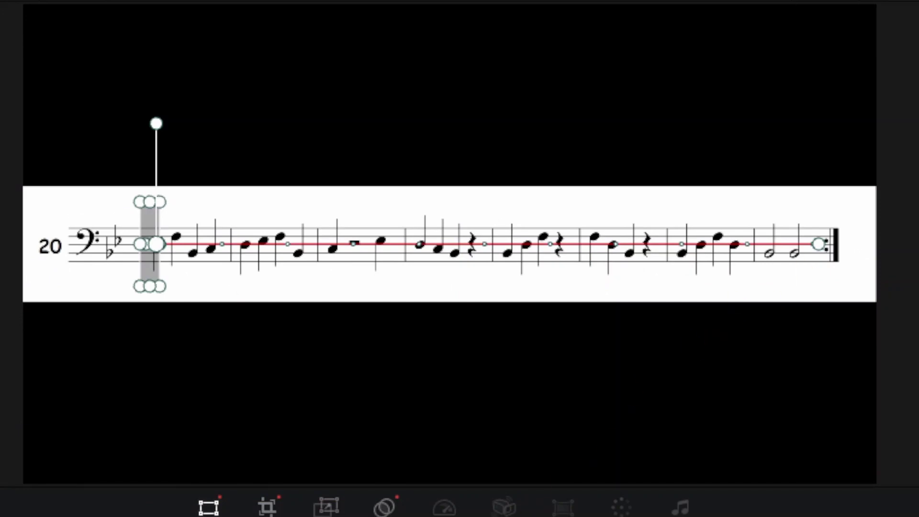
pyautogui.press('space')
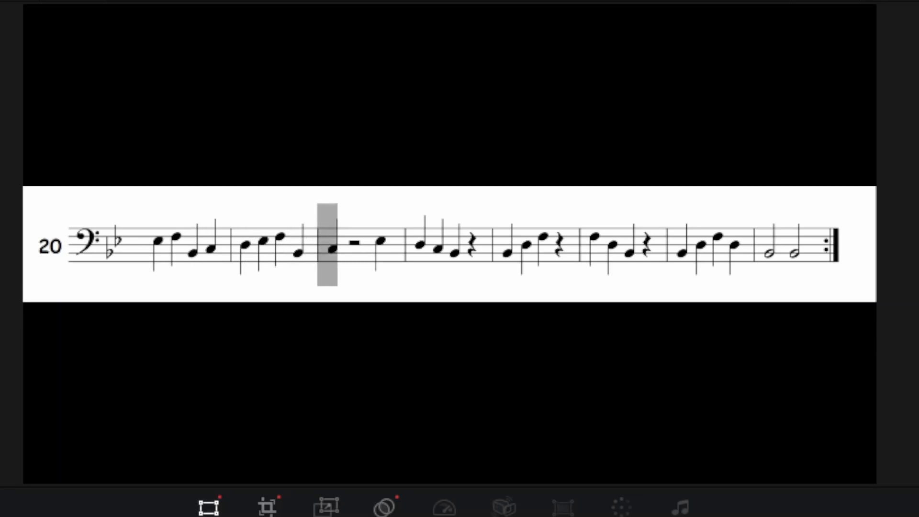
pyautogui.press('space')
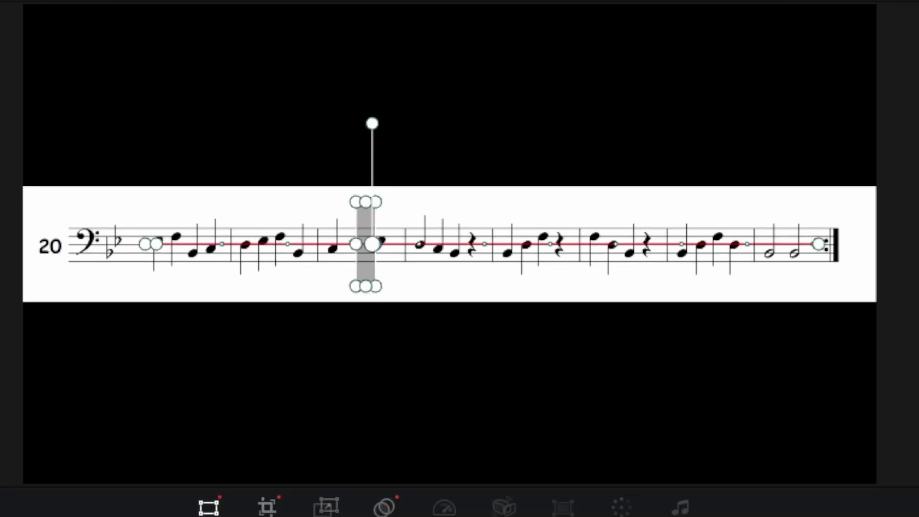